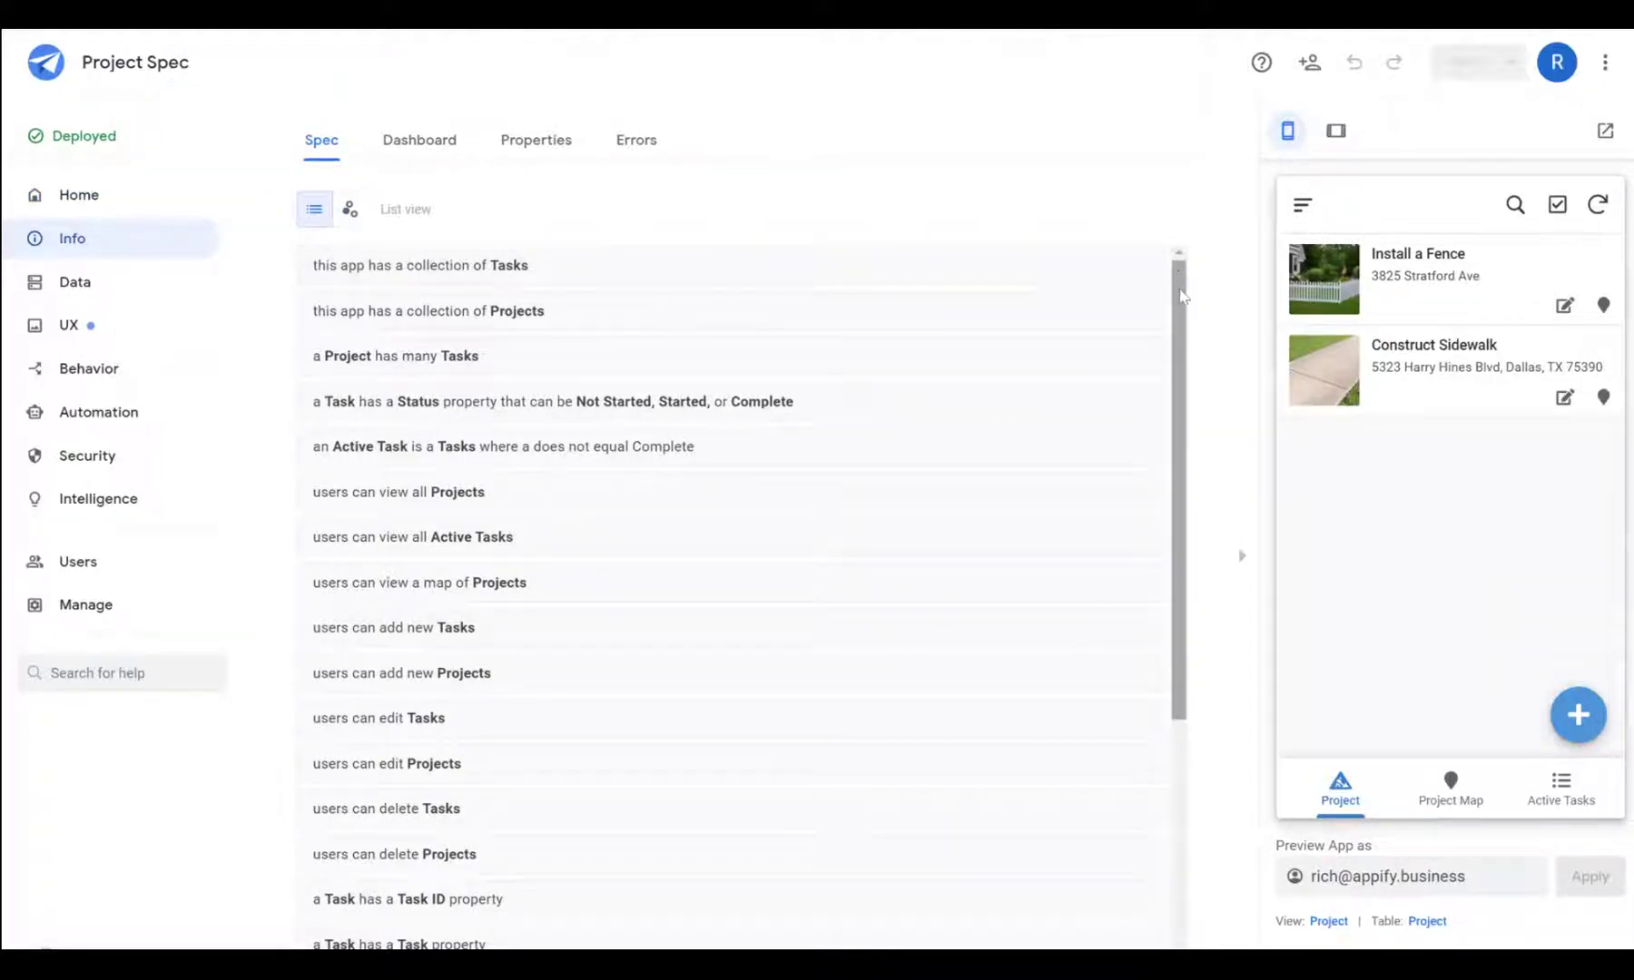
pyautogui.moveTo(1180, 272); pyautogui.dragTo(1201, 606)
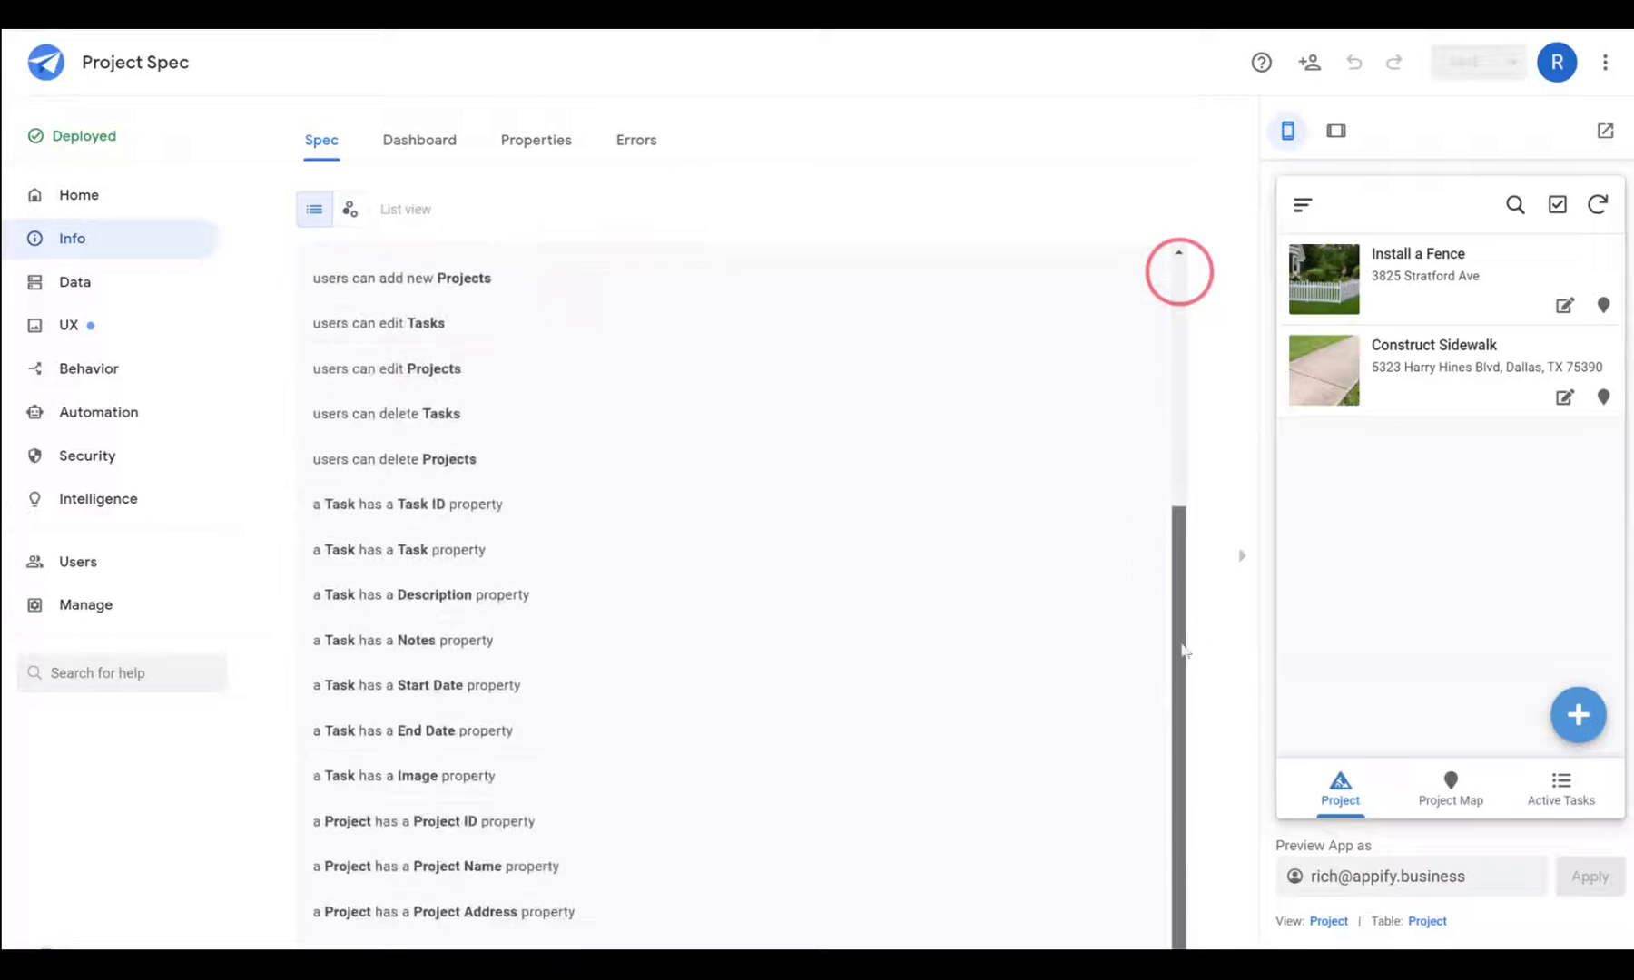
# Switch the Spec to graph view and spread out the Task, Project, Active Task, View and Map nodes
pyautogui.click(1178, 255)
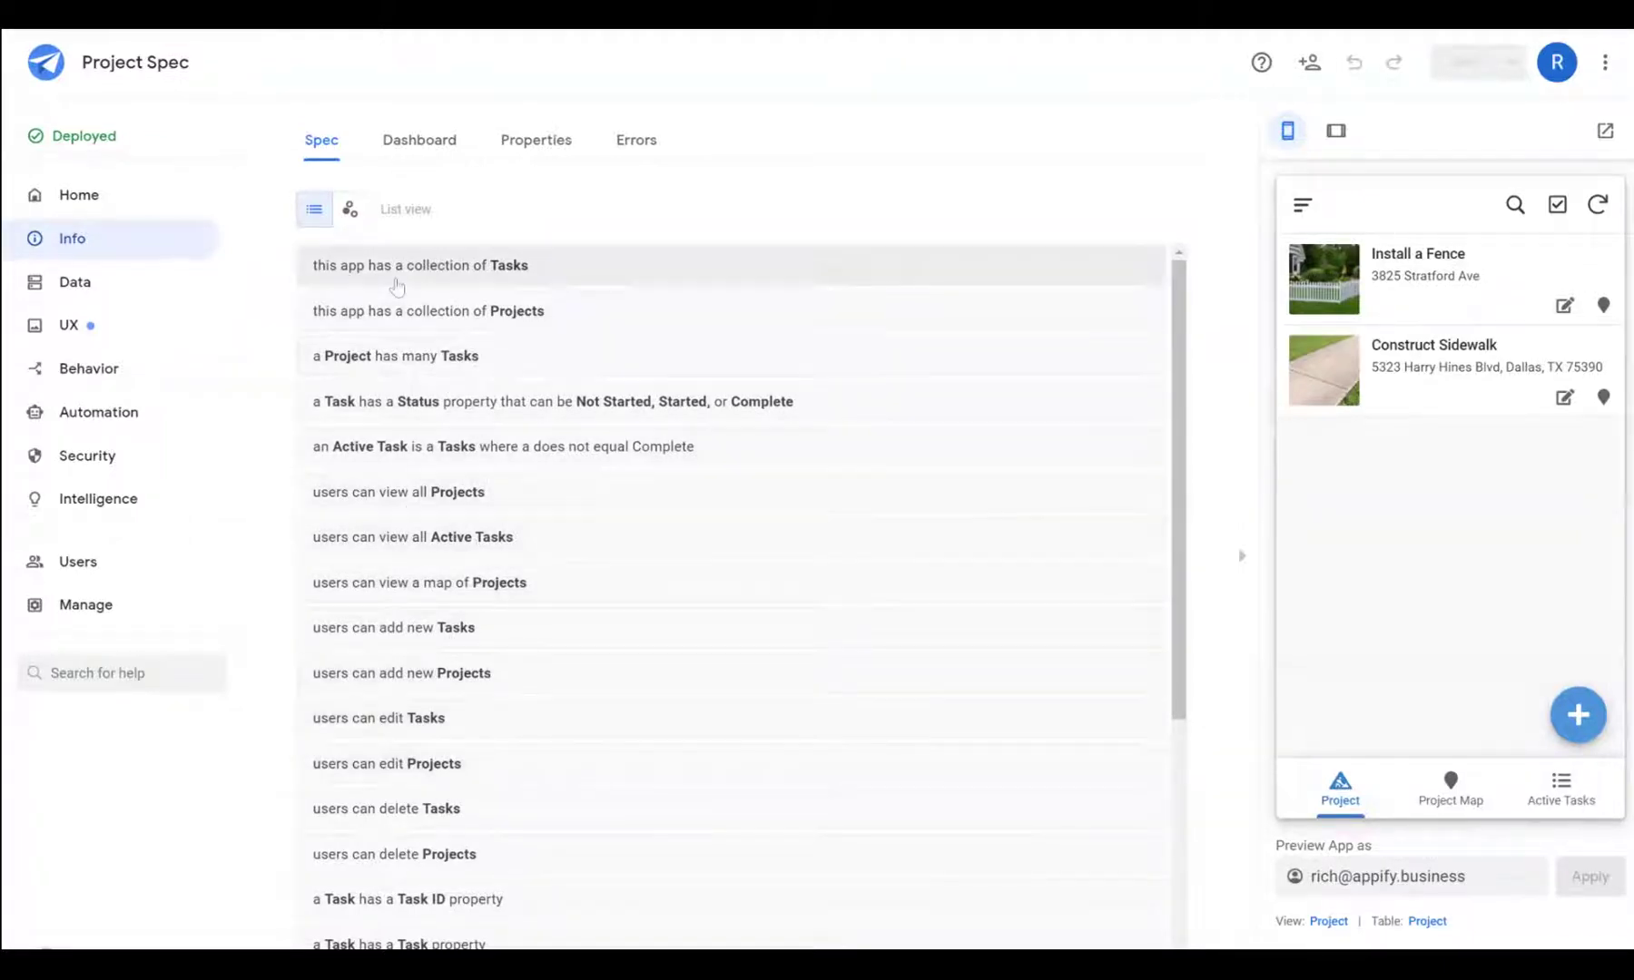
pyautogui.scroll(-3, 582, 893)
pyautogui.scroll(3, 568, 894)
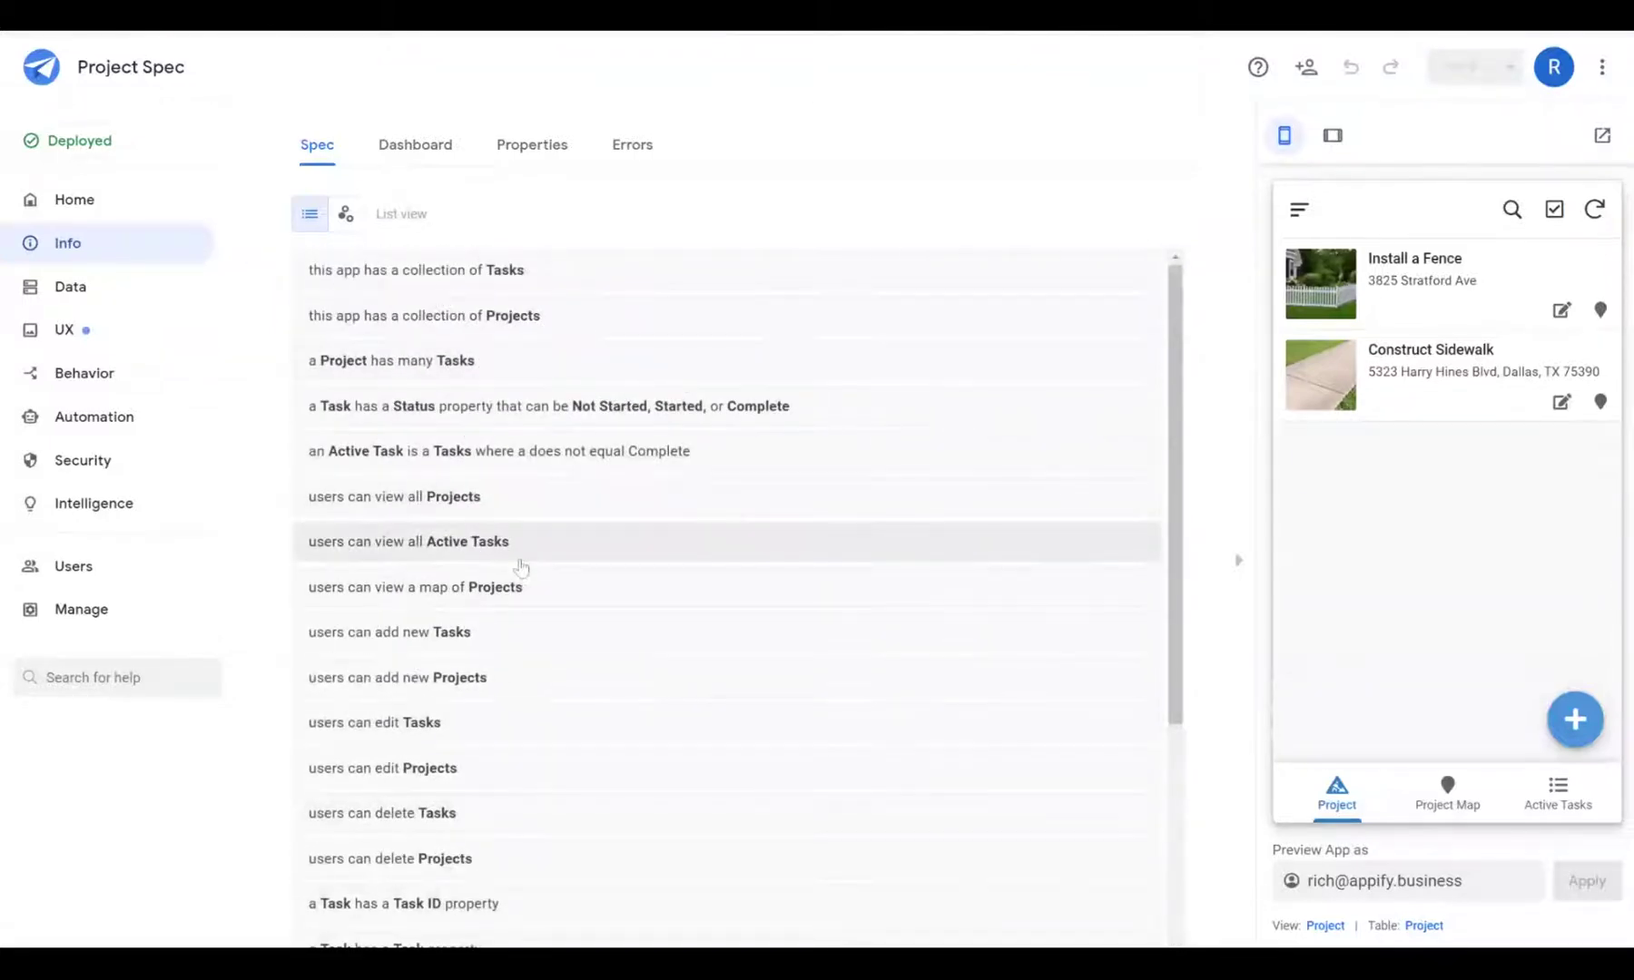
pyautogui.scroll(-3, 524, 600)
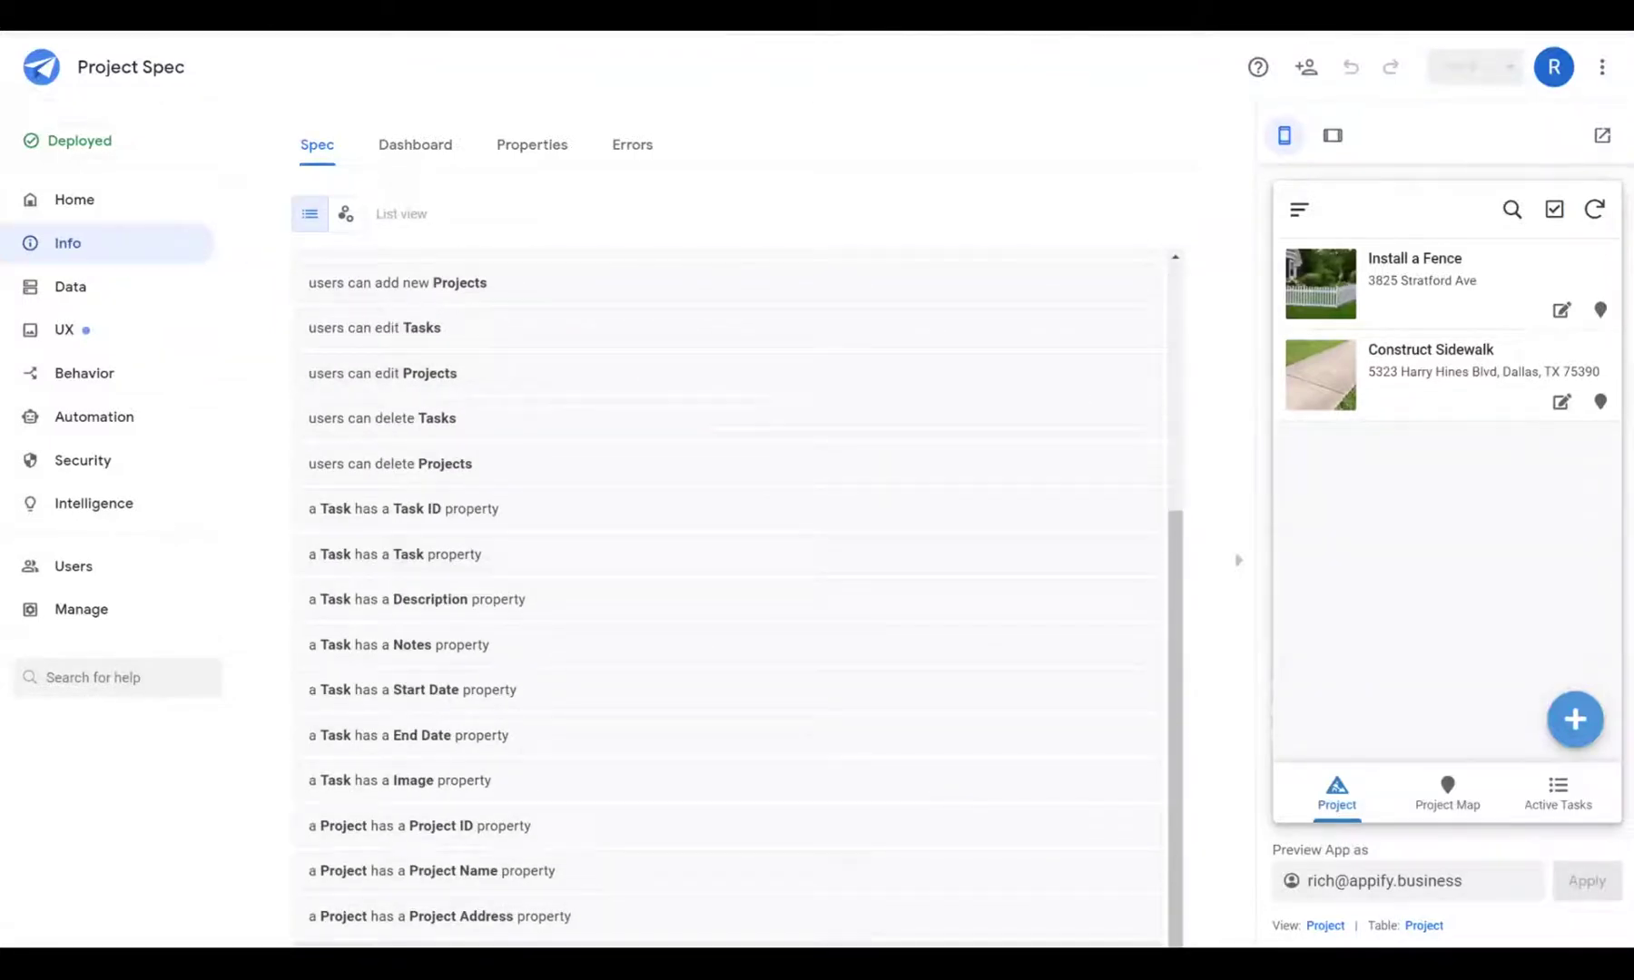
pyautogui.scroll(3, 511, 910)
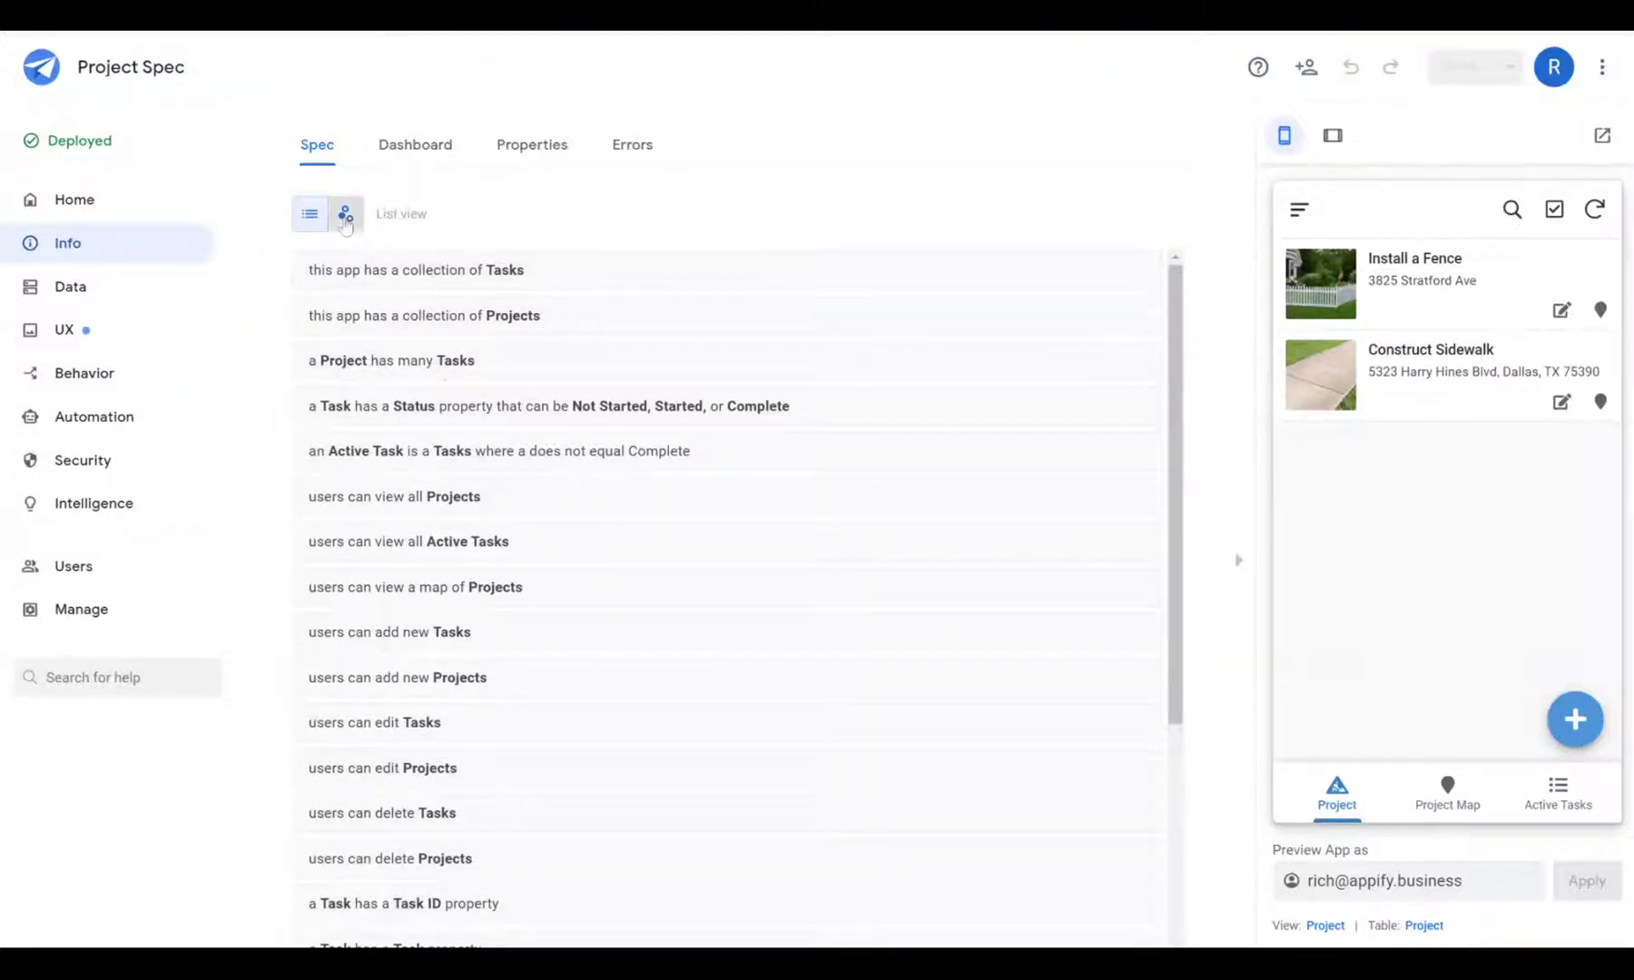
pyautogui.click(345, 216)
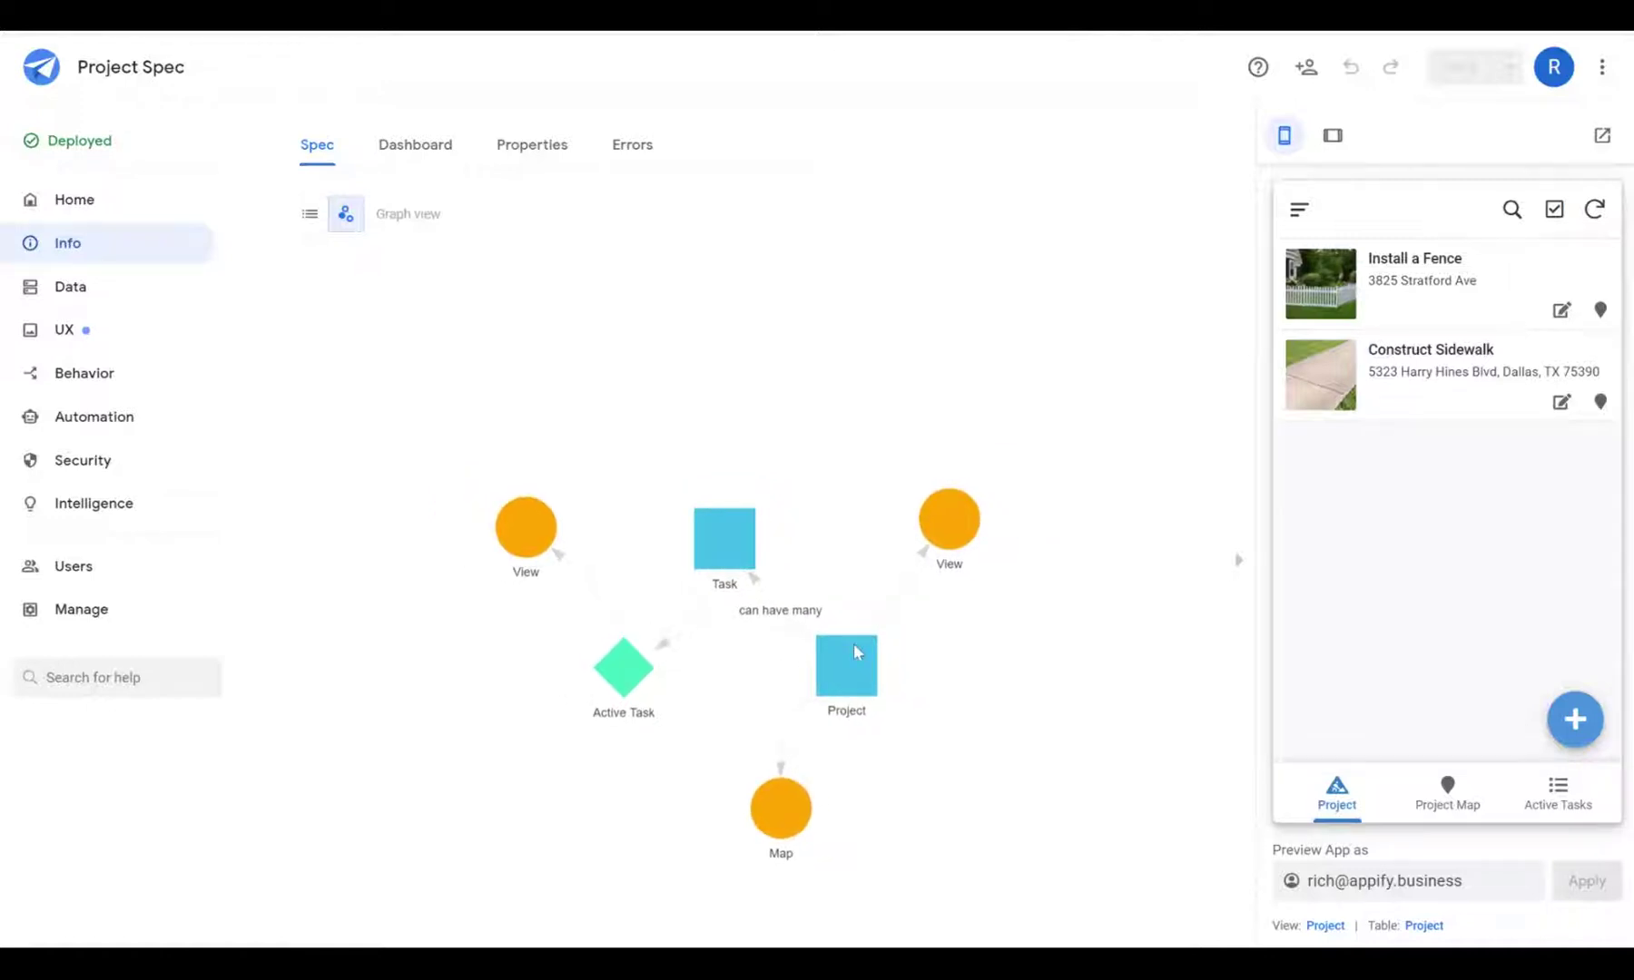
pyautogui.moveTo(728, 546); pyautogui.dragTo(714, 420)
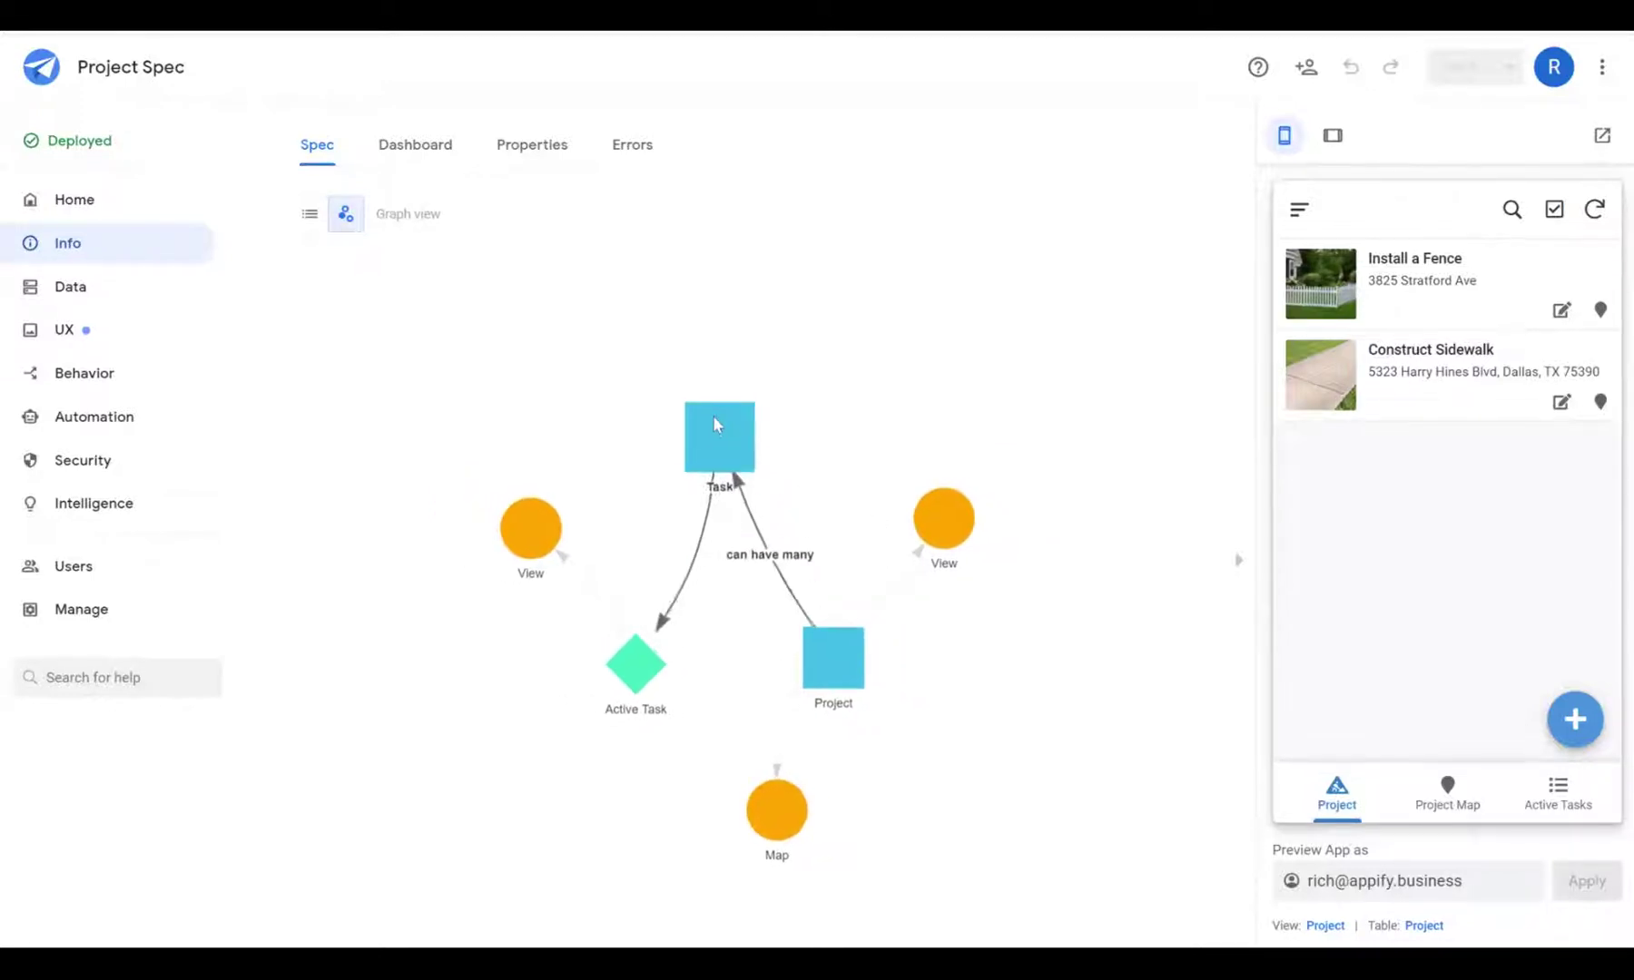
pyautogui.moveTo(751, 563); pyautogui.dragTo(852, 567)
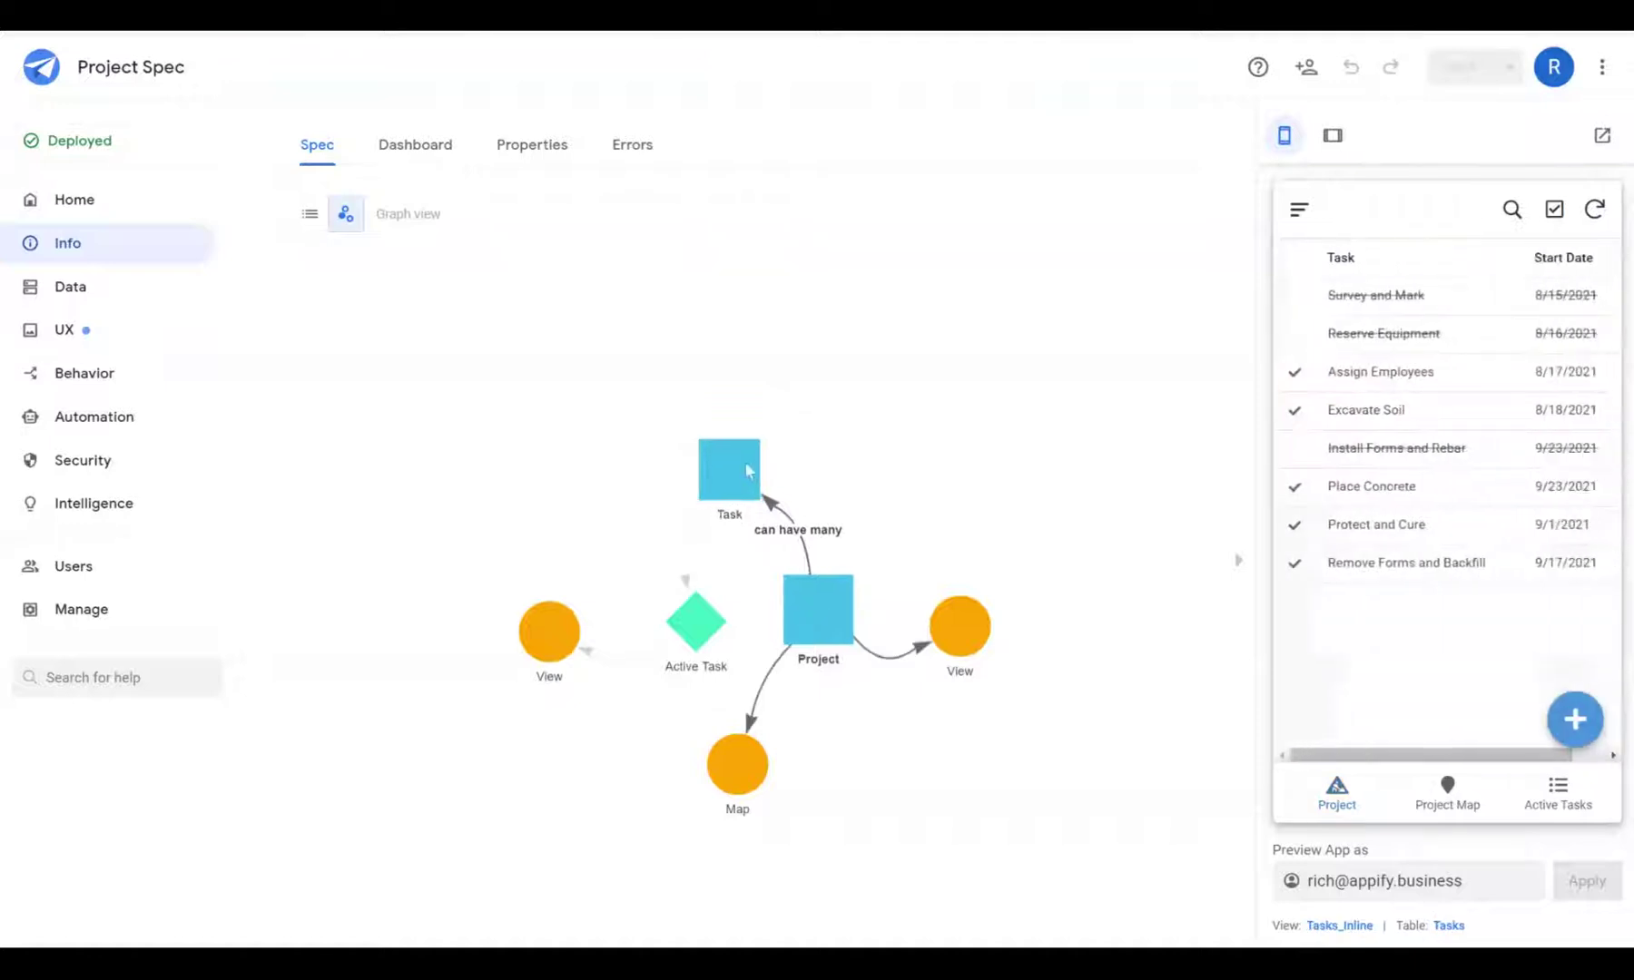
pyautogui.moveTo(696, 623)
pyautogui.mouseDown()
pyautogui.moveTo(558, 477)
pyautogui.moveTo(593, 532)
pyautogui.mouseUp()
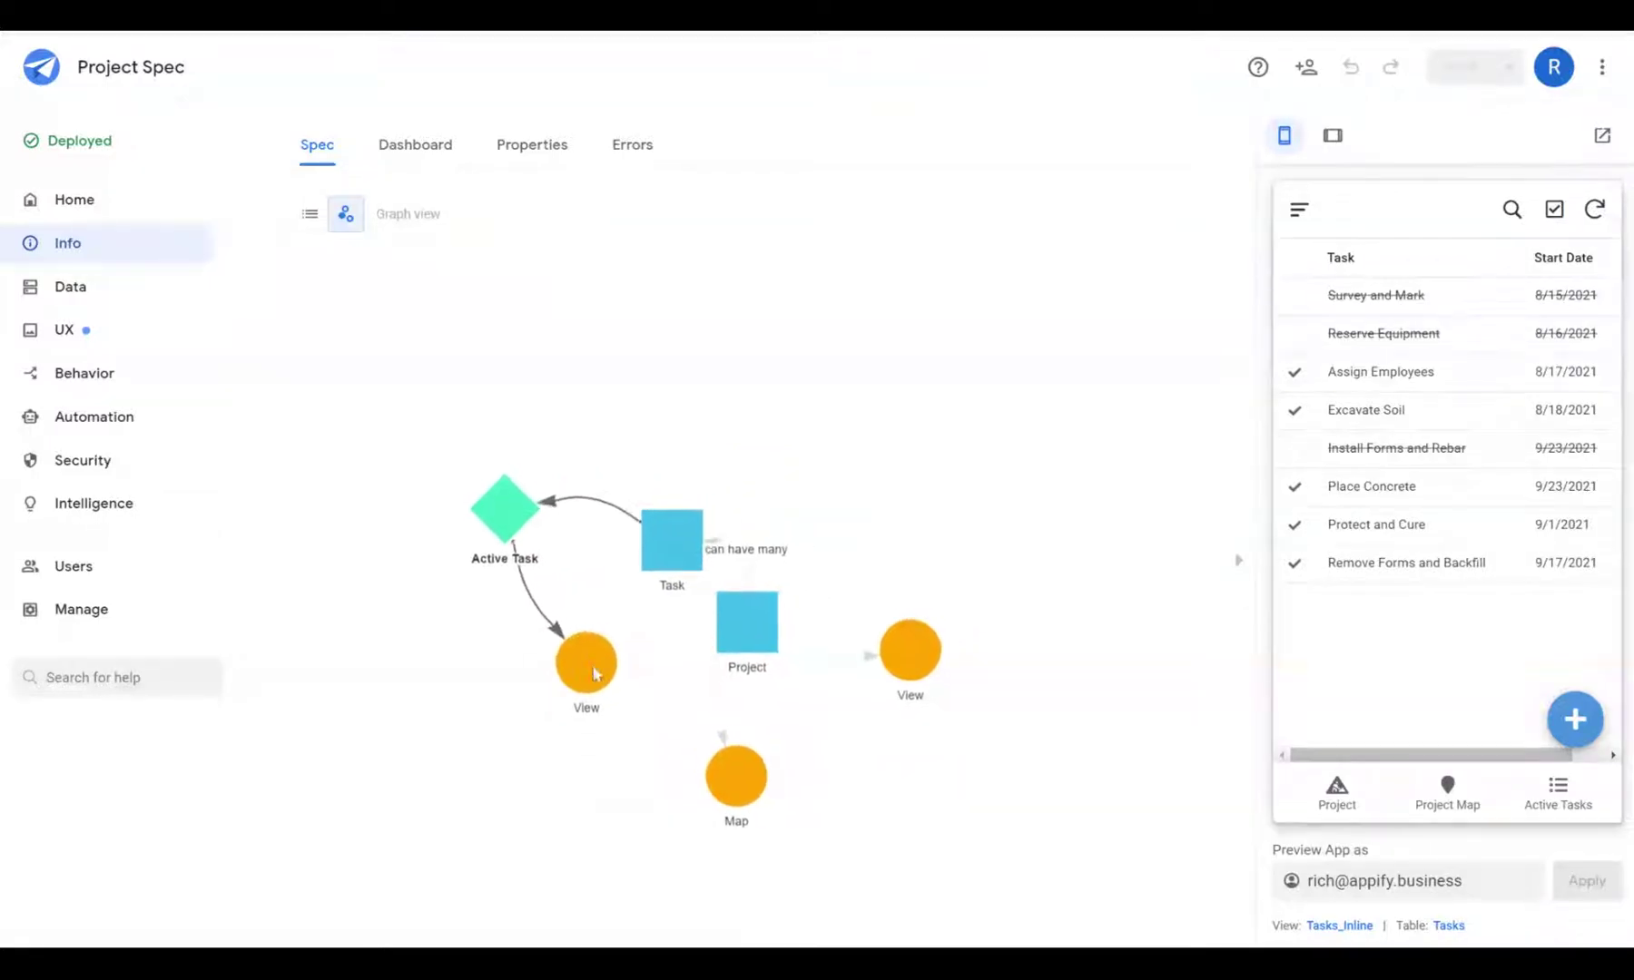
pyautogui.moveTo(566, 685); pyautogui.dragTo(527, 821)
pyautogui.moveTo(754, 784); pyautogui.dragTo(968, 826)
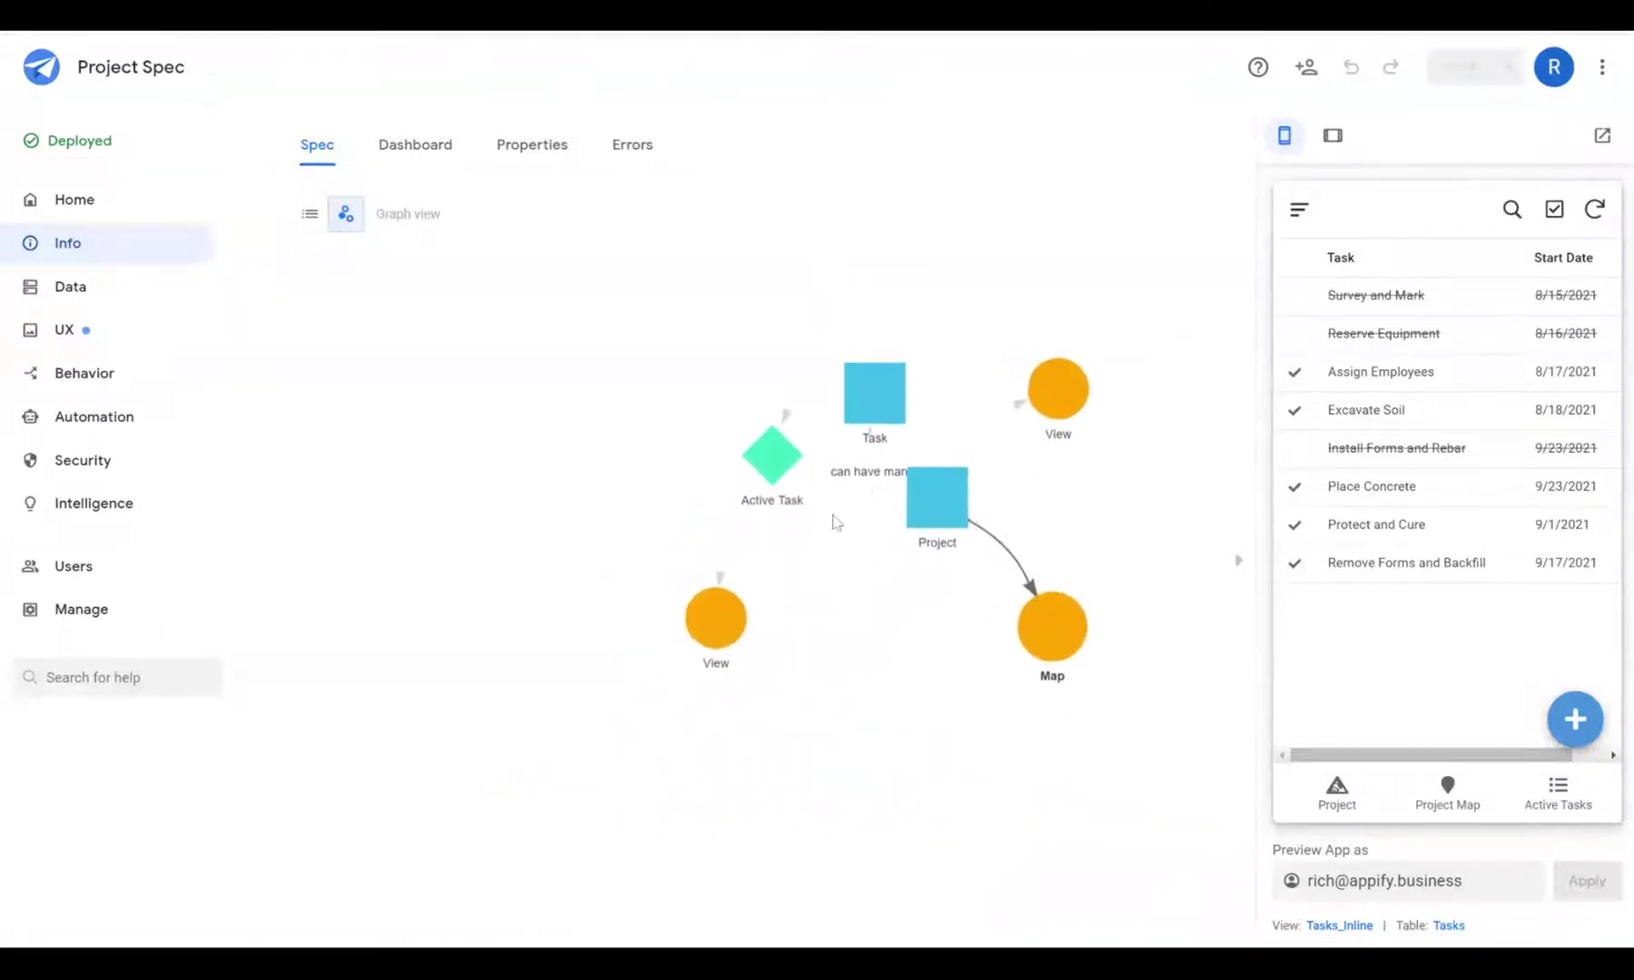
pyautogui.moveTo(754, 509); pyautogui.dragTo(827, 585)
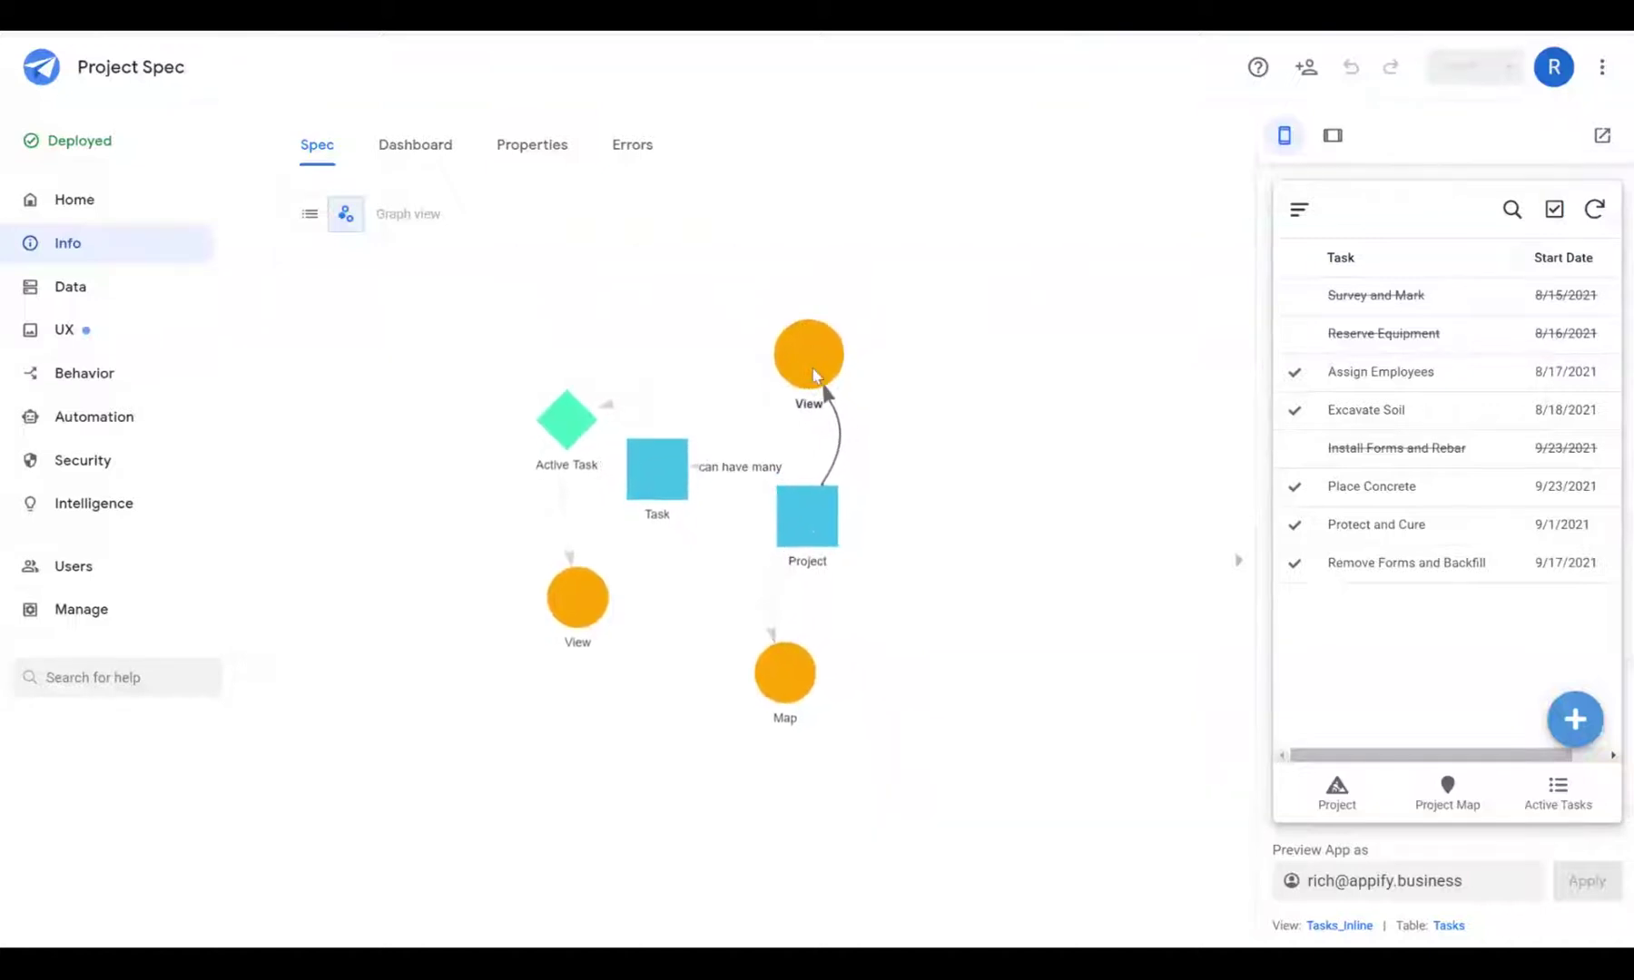
# Select the Project node to preview the Project view with its two project cards
pyautogui.click(813, 376)
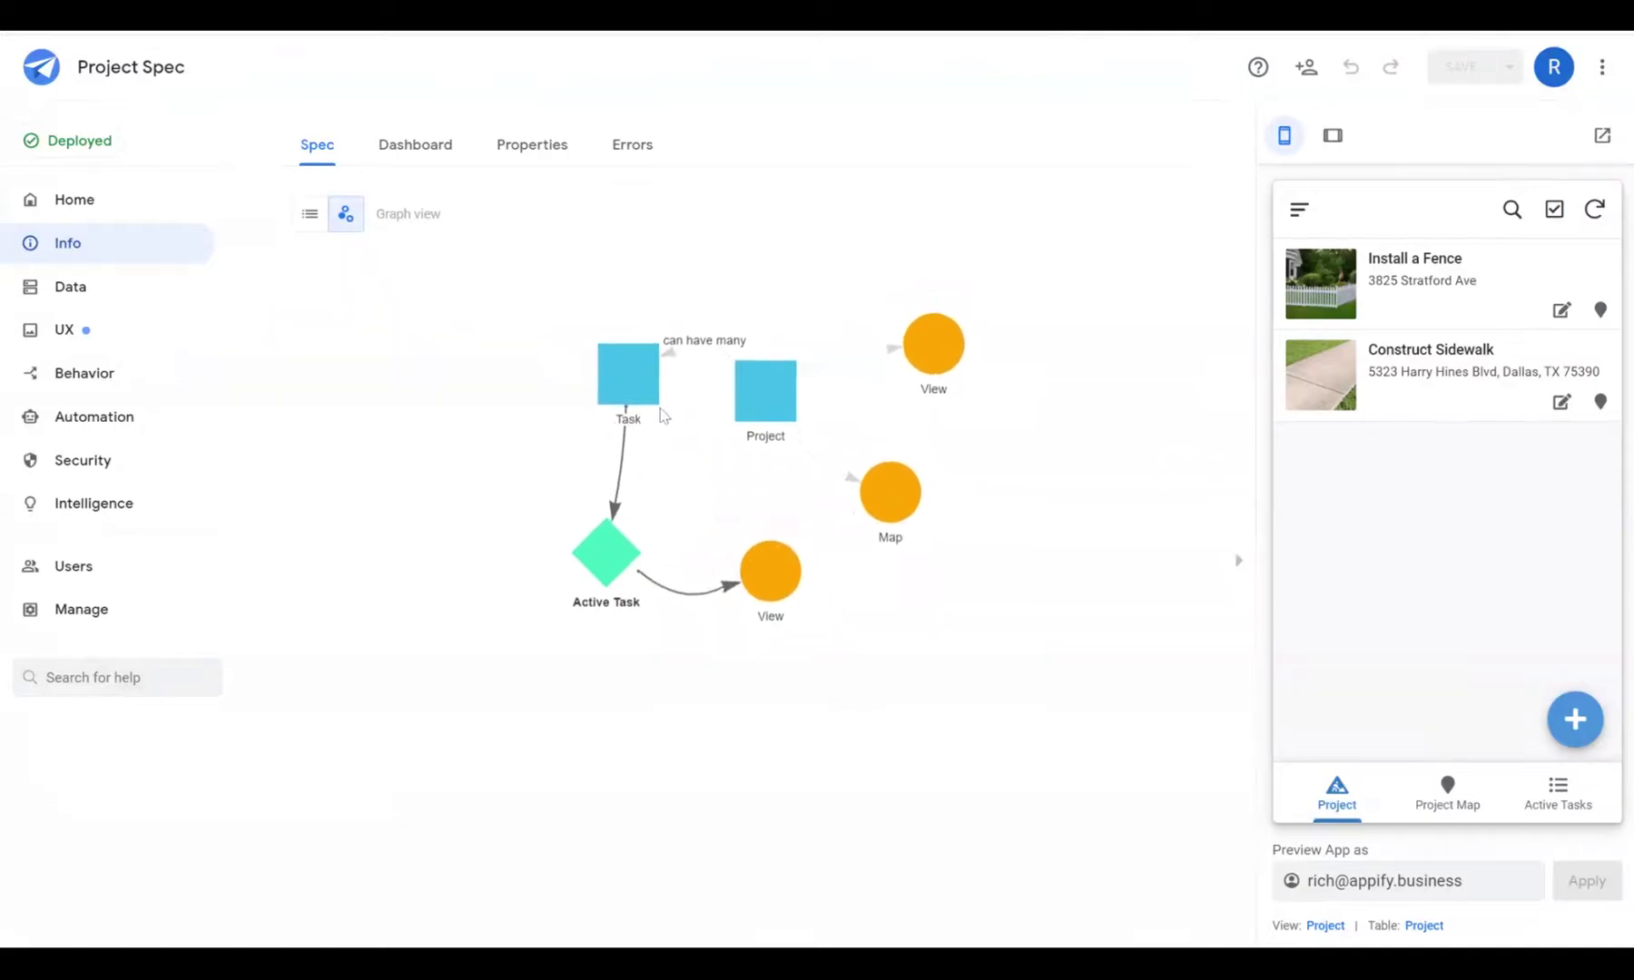
# Move the Active Task node left and preview its linked Active Tasks view
pyautogui.moveTo(650, 532); pyautogui.dragTo(525, 554)
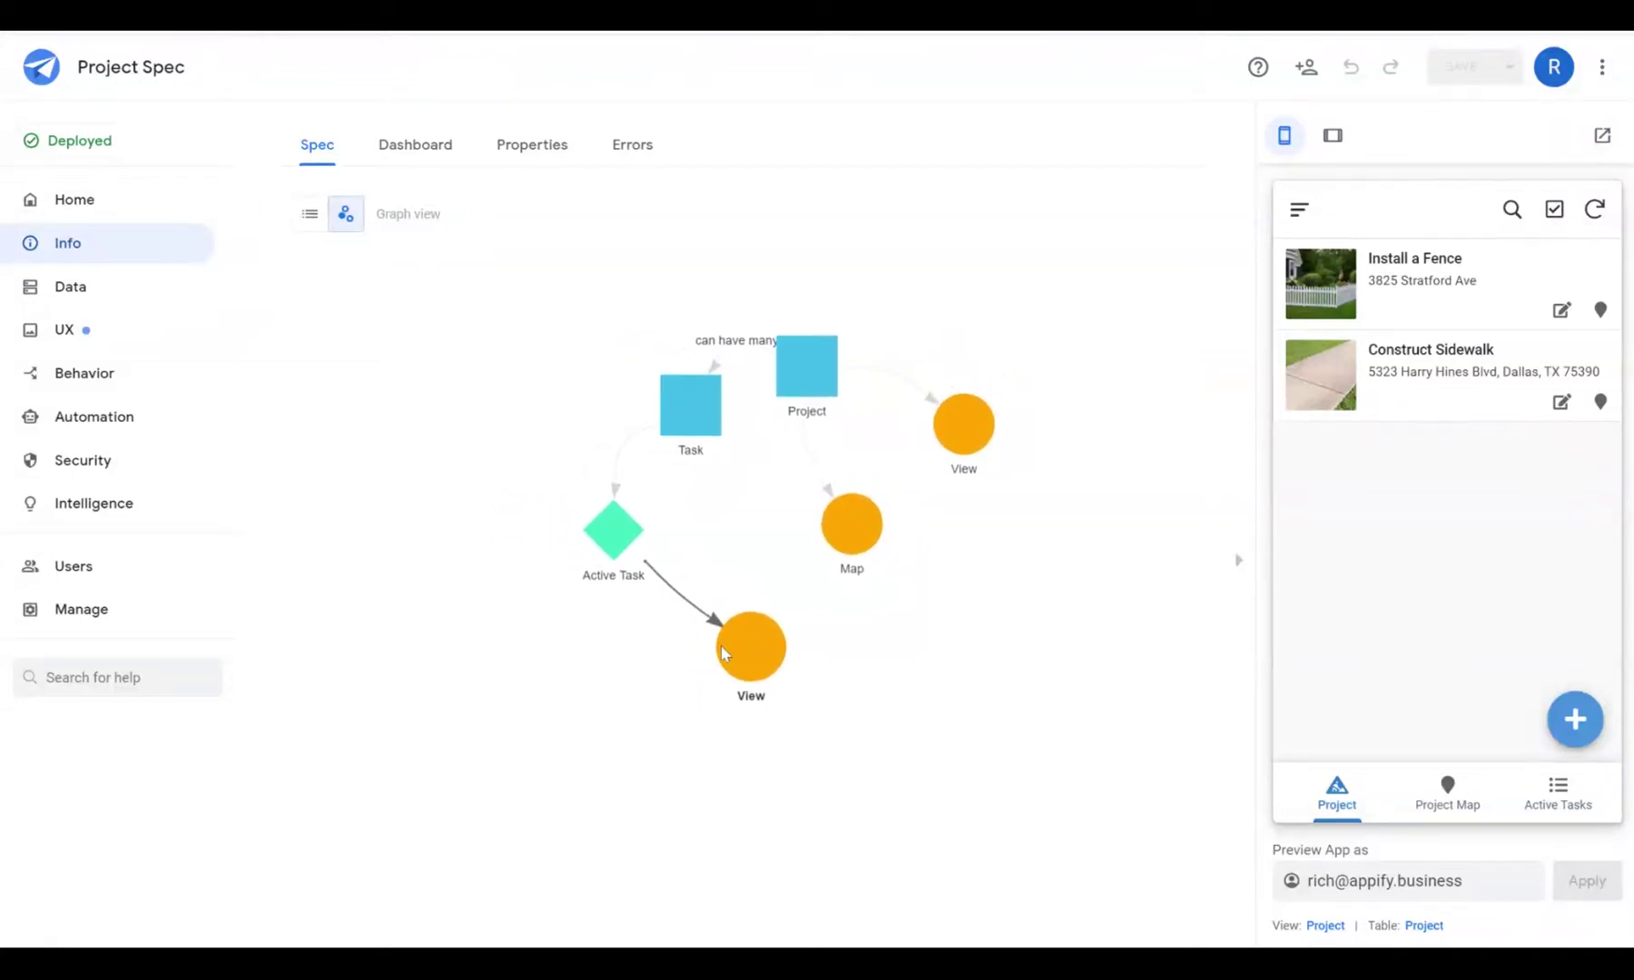
pyautogui.click(767, 659)
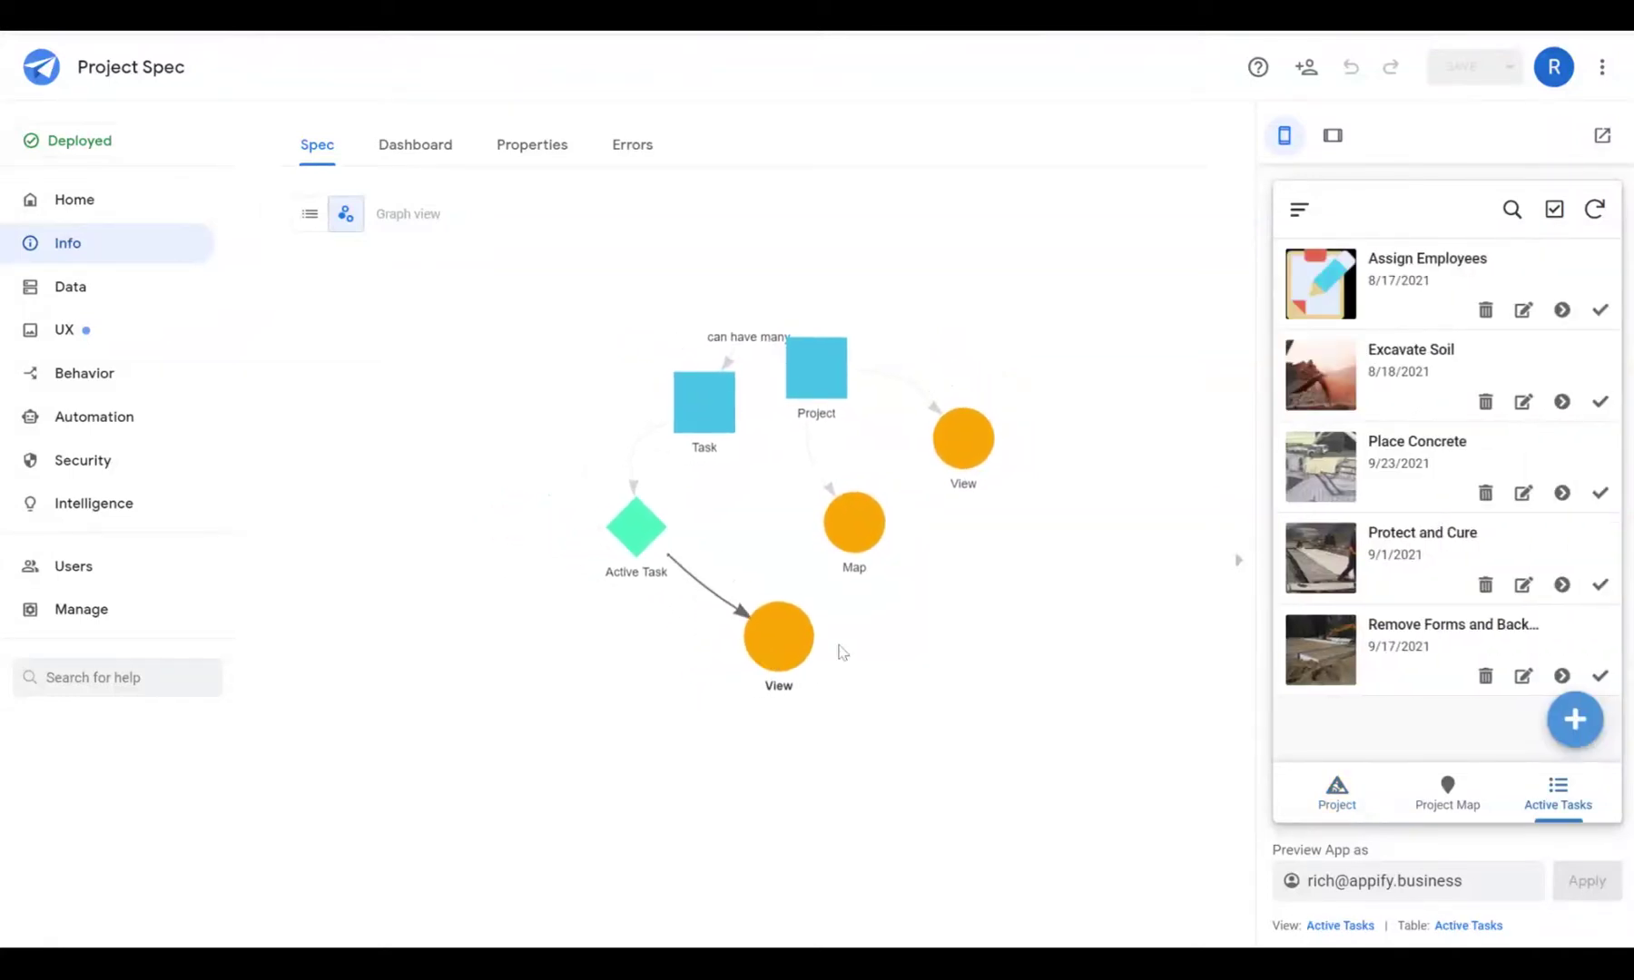